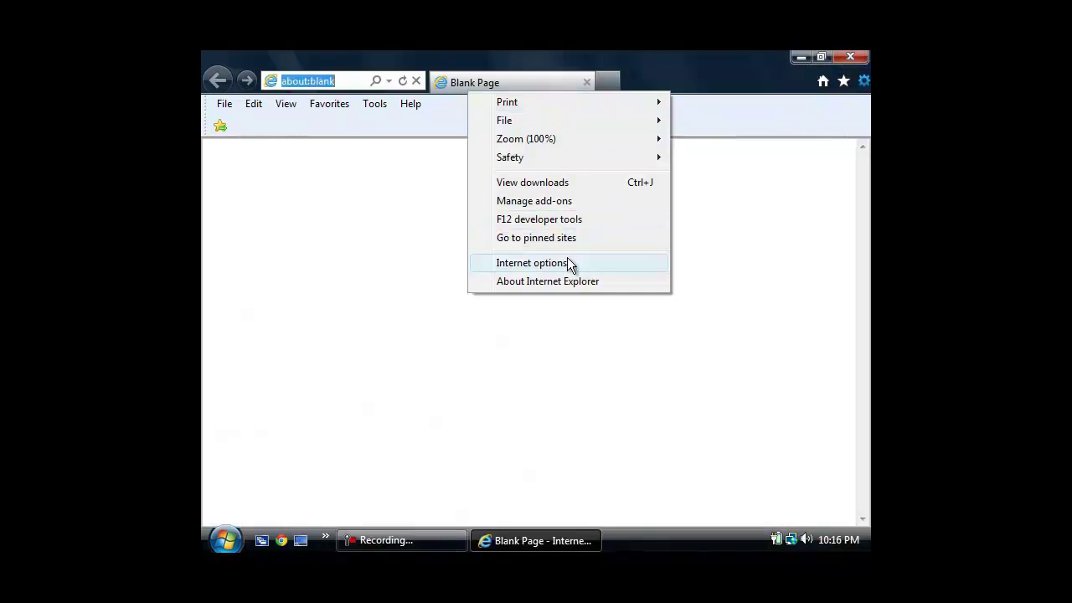
- Make sure the LAN proxy server option is off in the internet options, accept the settings and close the browser
left_click(568, 263)
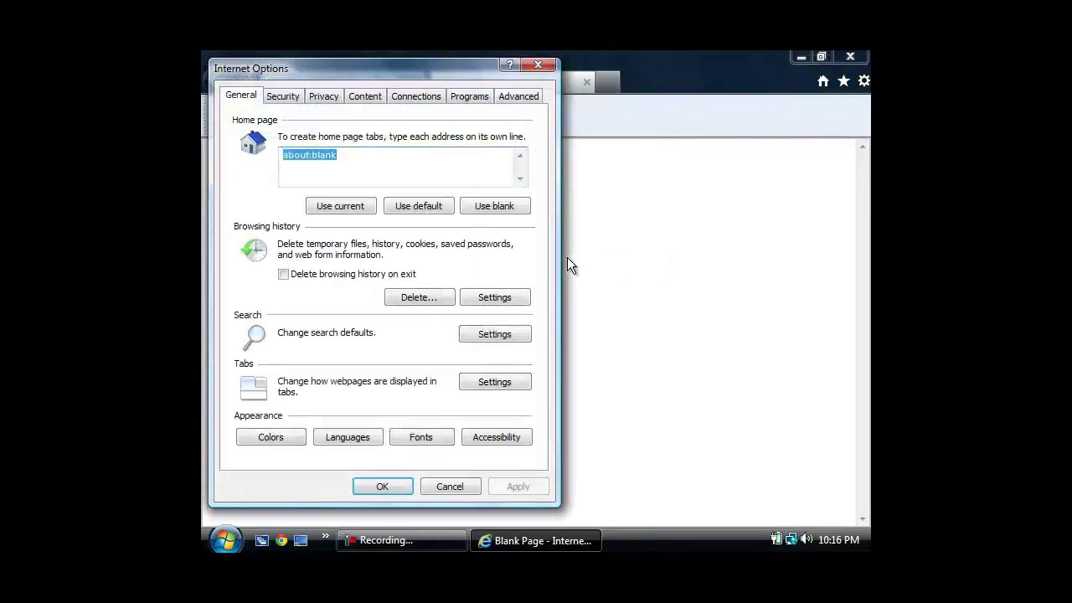
left_click(410, 98)
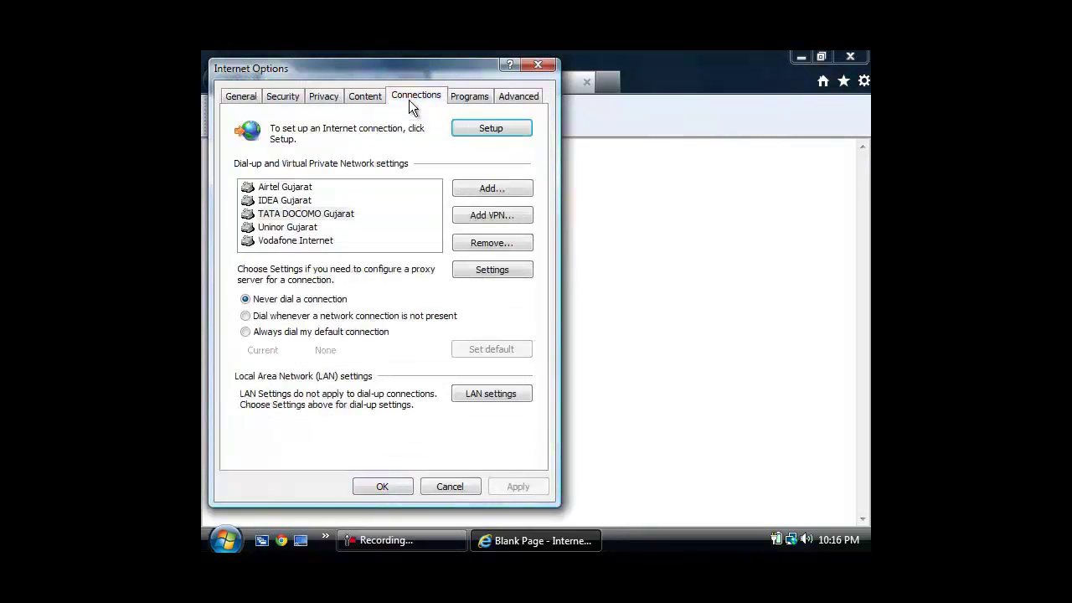
left_click(476, 393)
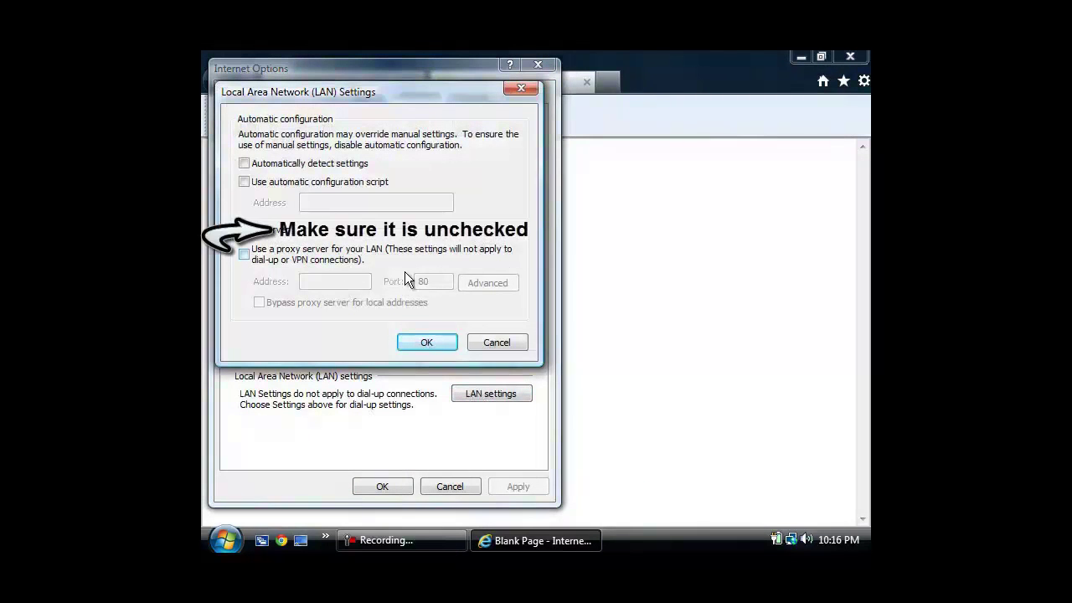
left_click(412, 342)
left_click(381, 485)
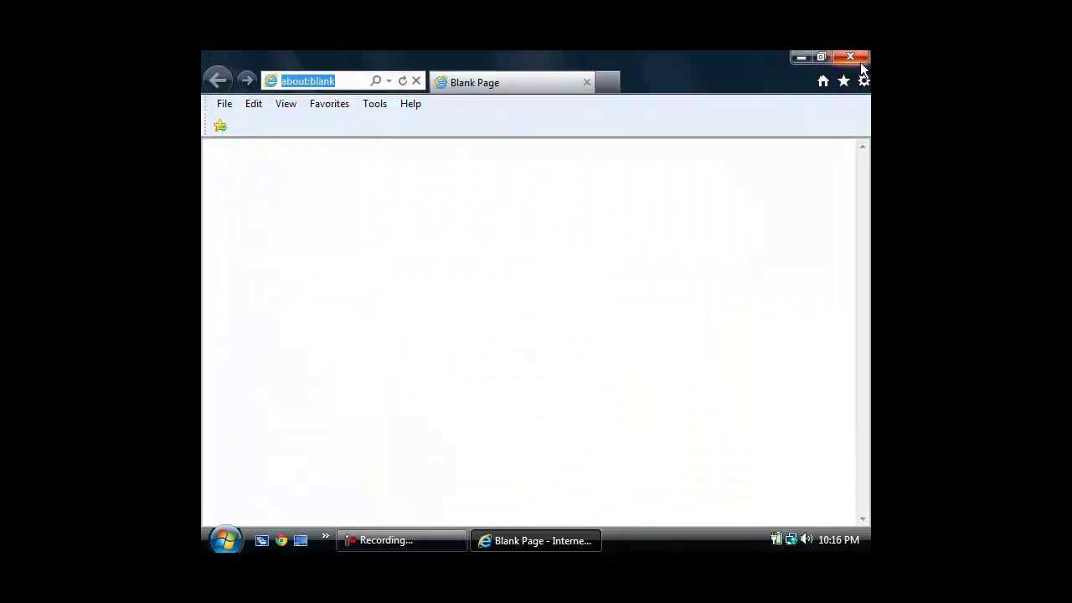
left_click(859, 60)
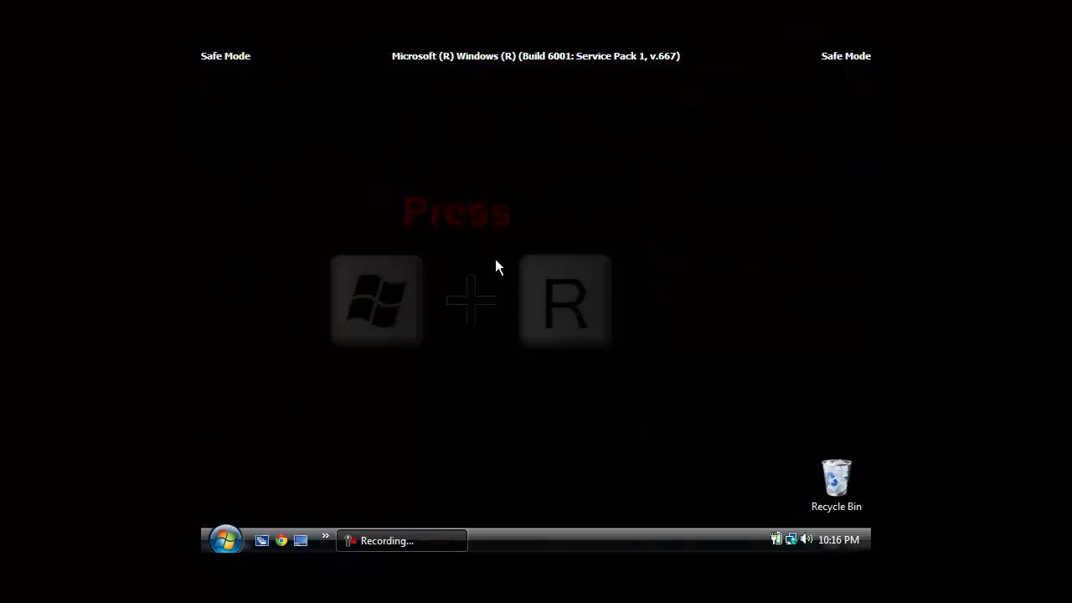
key("super+r")
type("iexplore http://www")
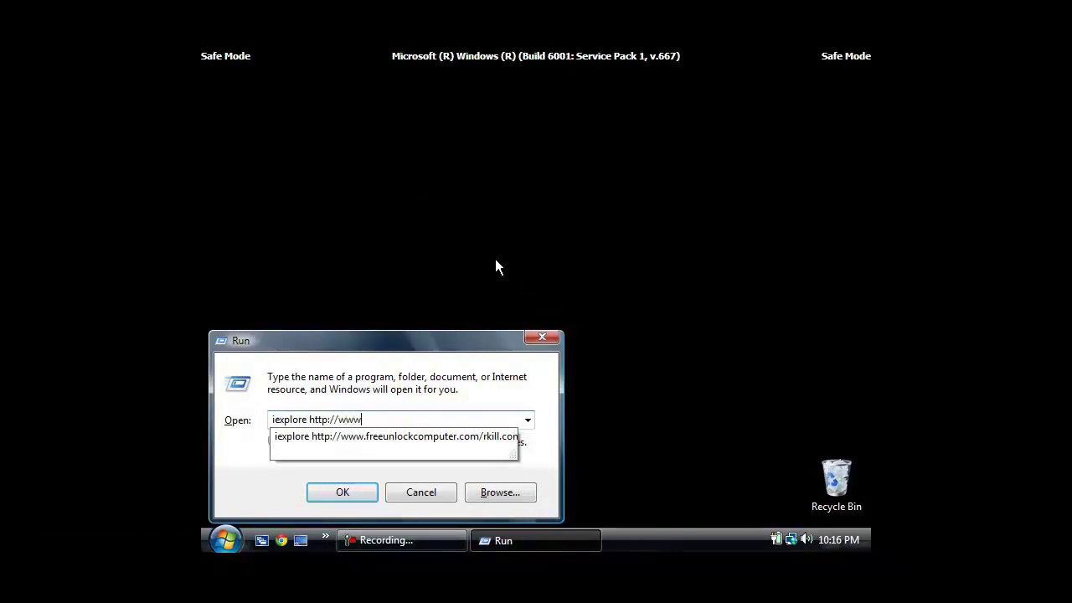
type(".freeunlockcompu")
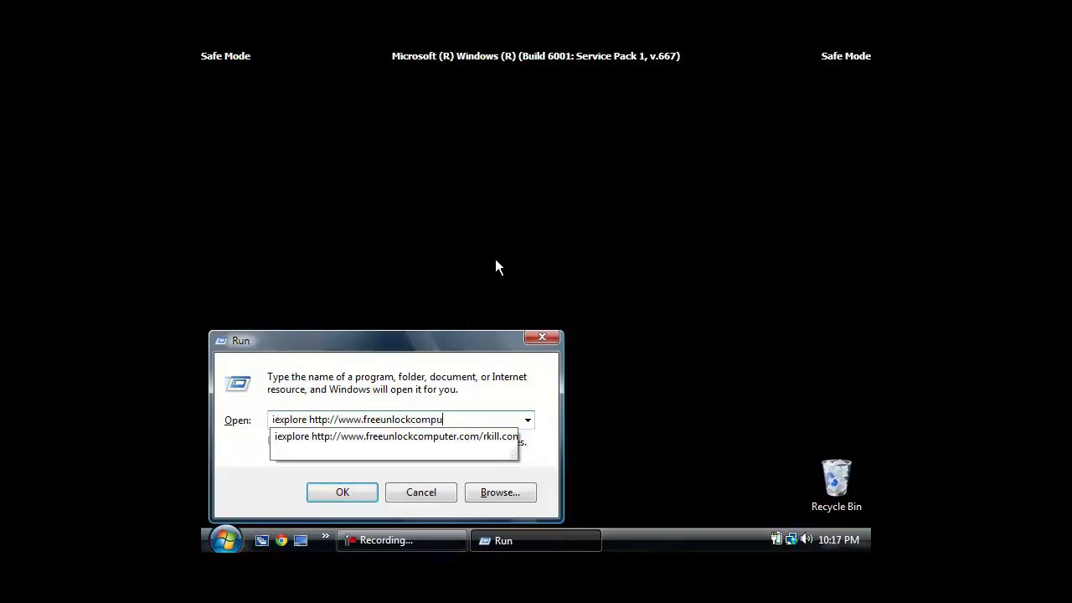
type("ter.com/rkill.com")
left_click(342, 492)
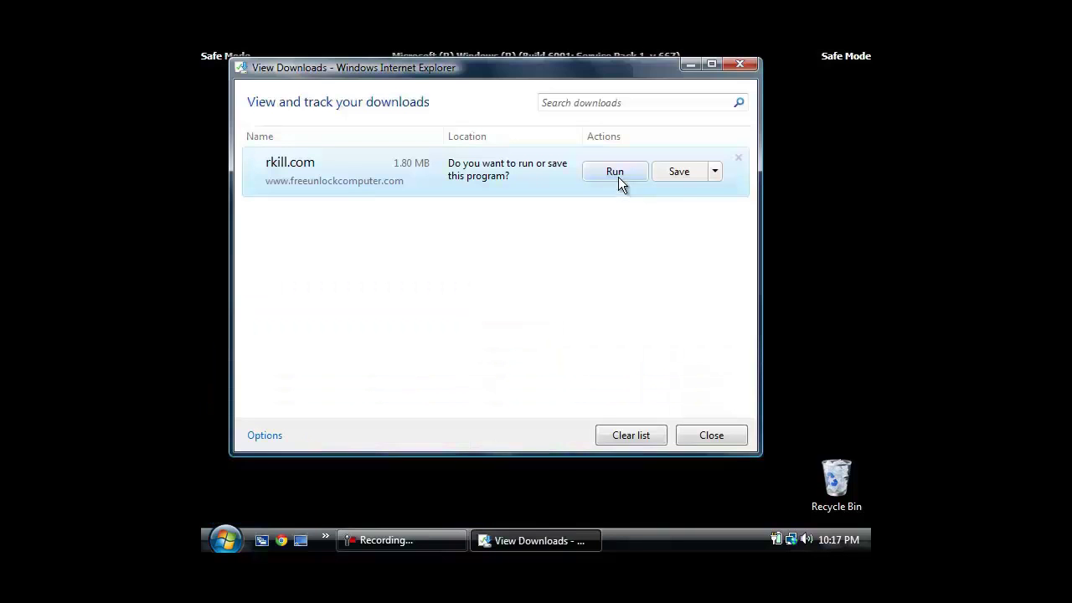
left_click(616, 172)
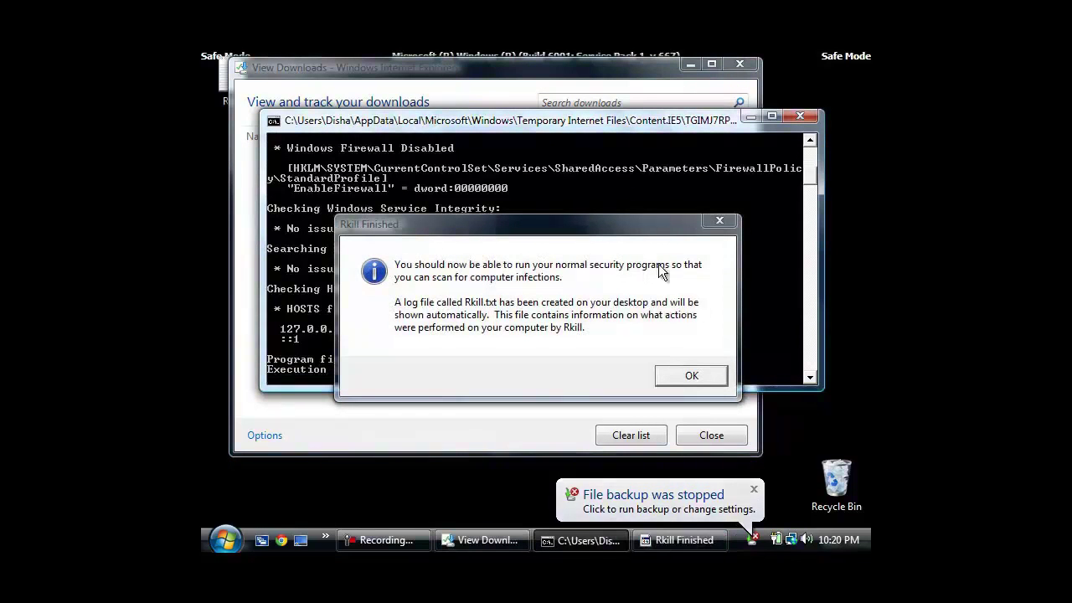
- Dismiss the Rkill completion message and the downloads window, and read the Rkill log to its end before closing it
left_click(689, 376)
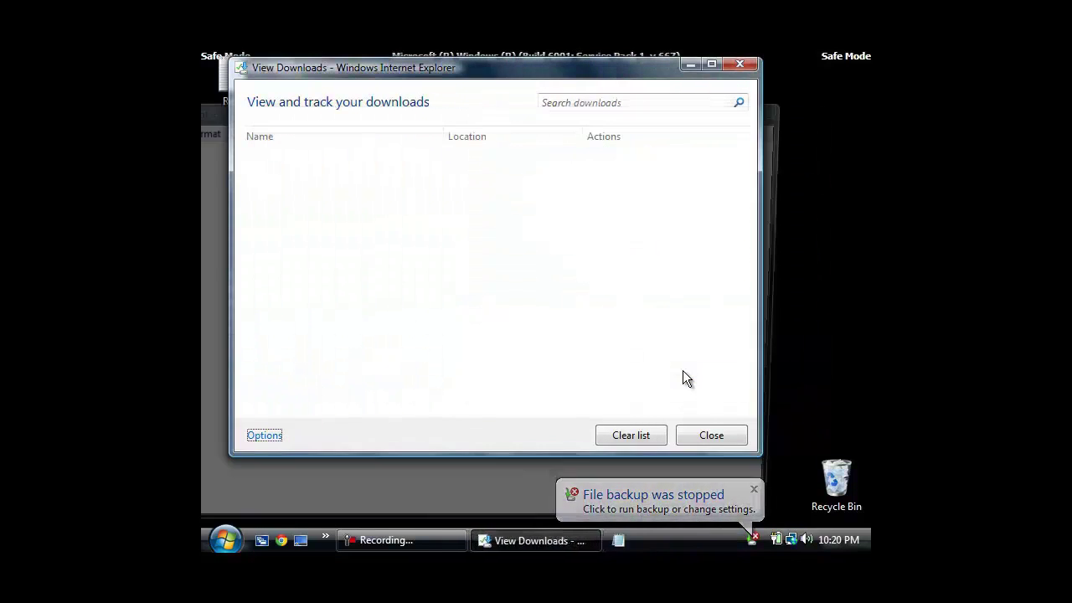
left_click(703, 434)
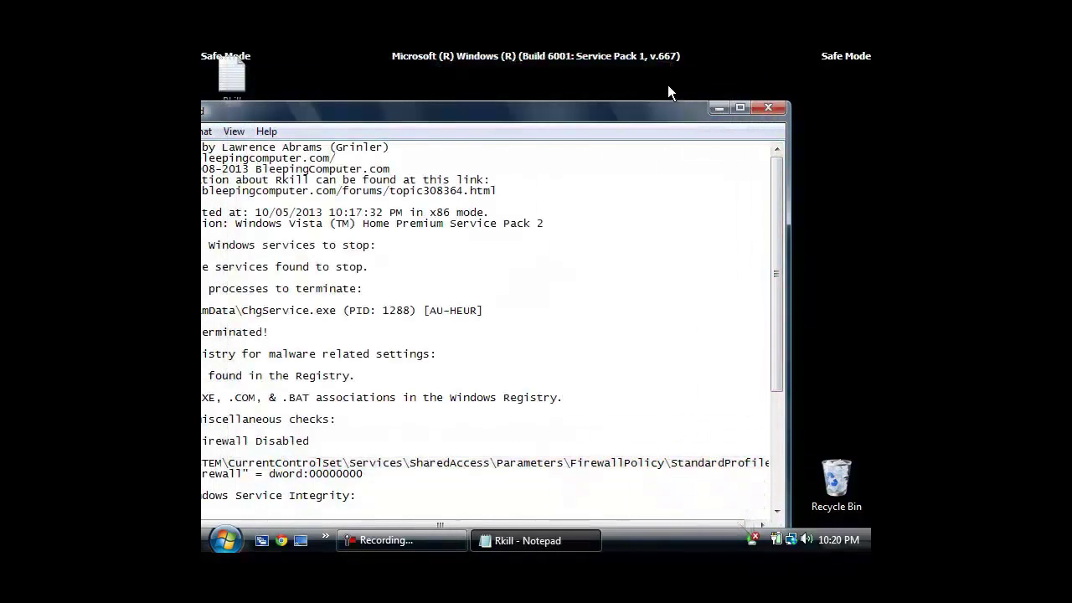
left_click_drag(776, 216, 775, 333)
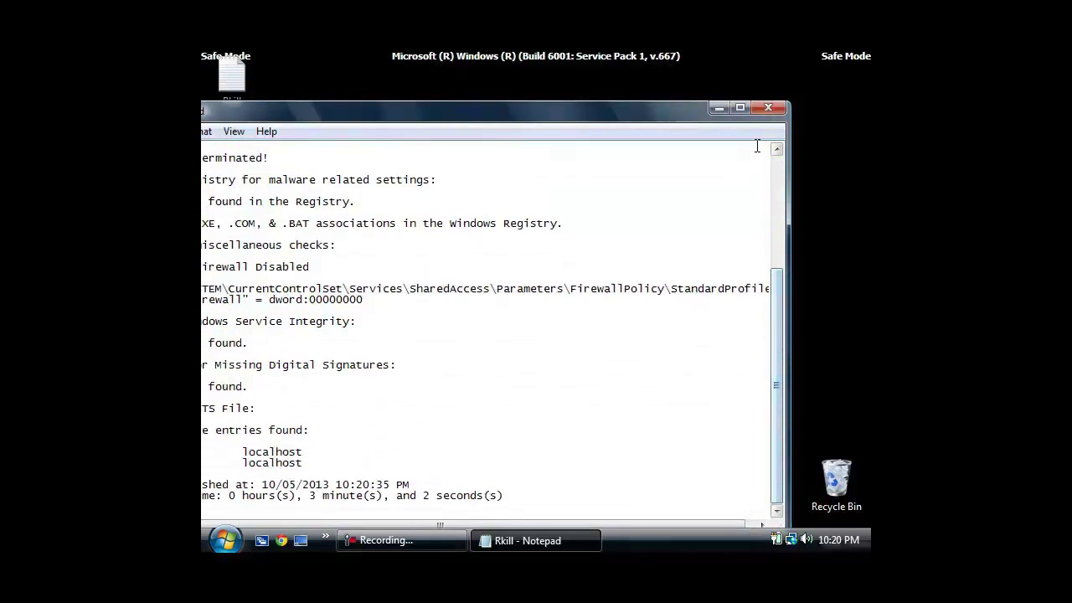
left_click(761, 112)
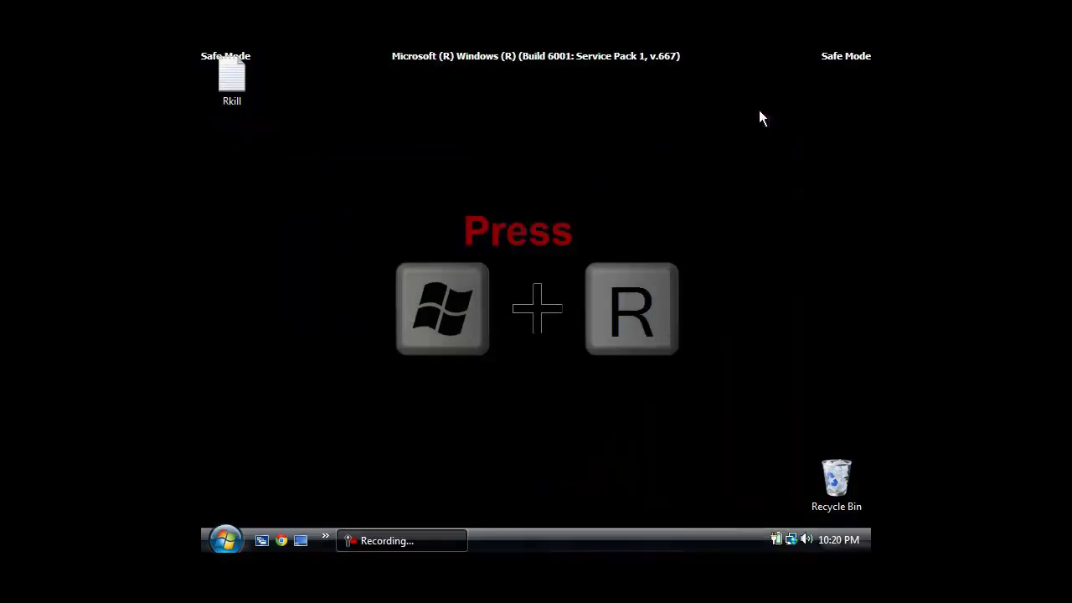
key("super+r")
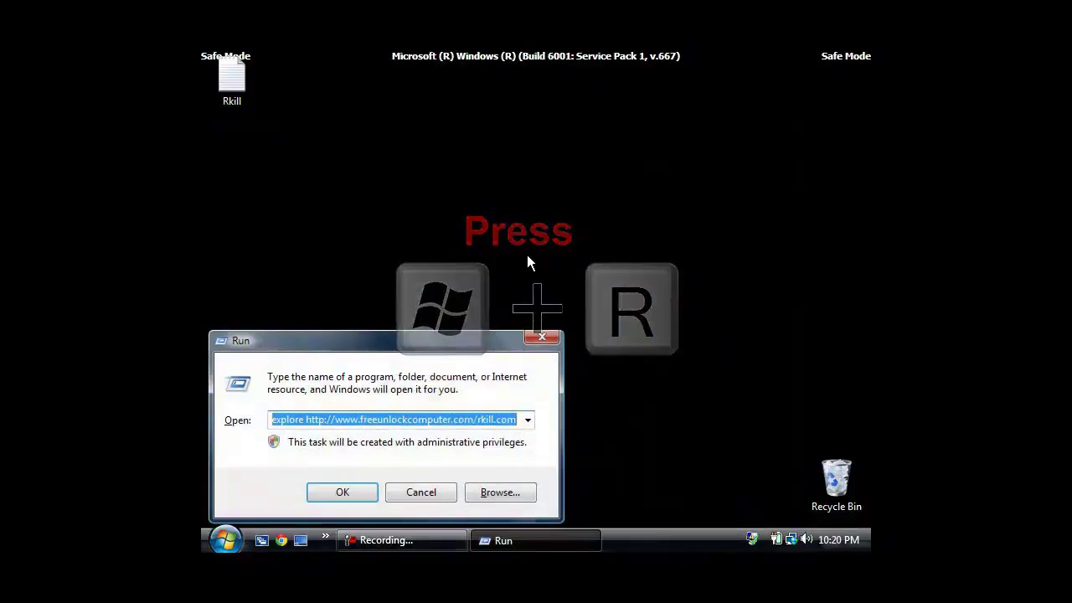
type("iex")
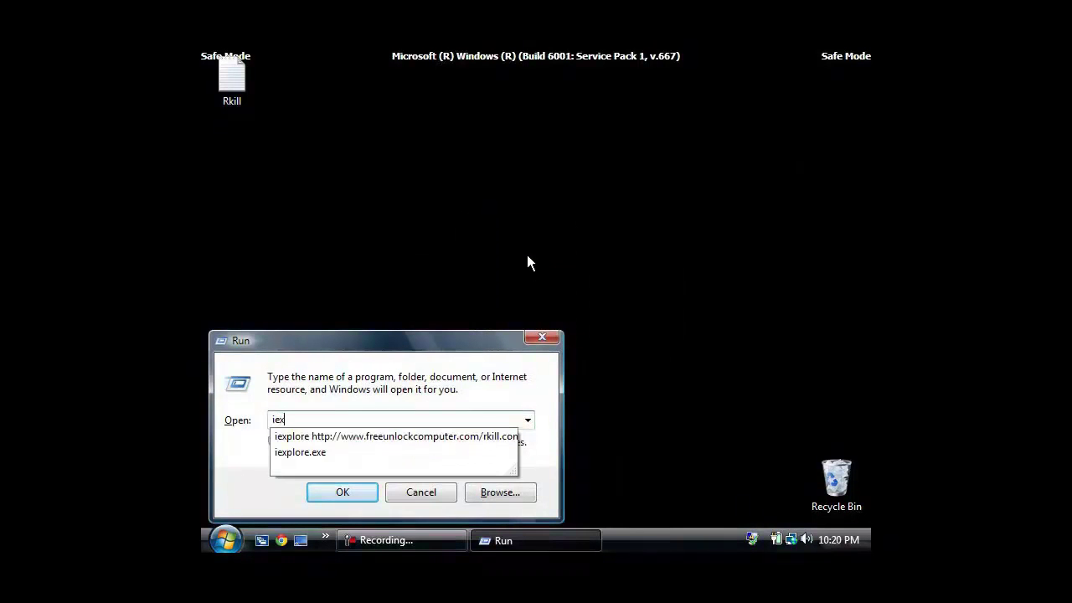
type("plore http://")
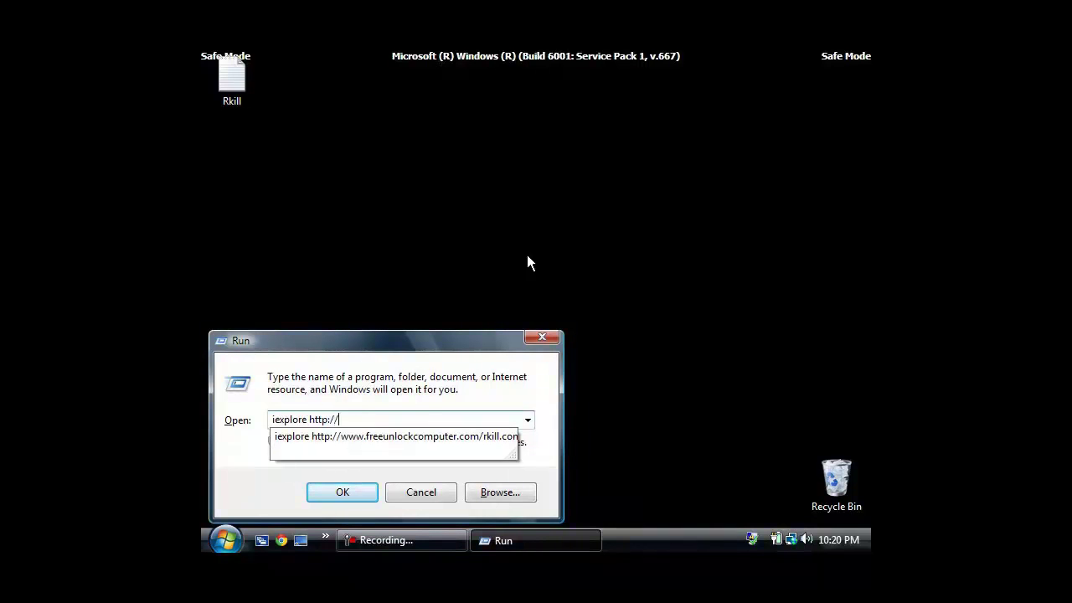
type("www.freeunlo")
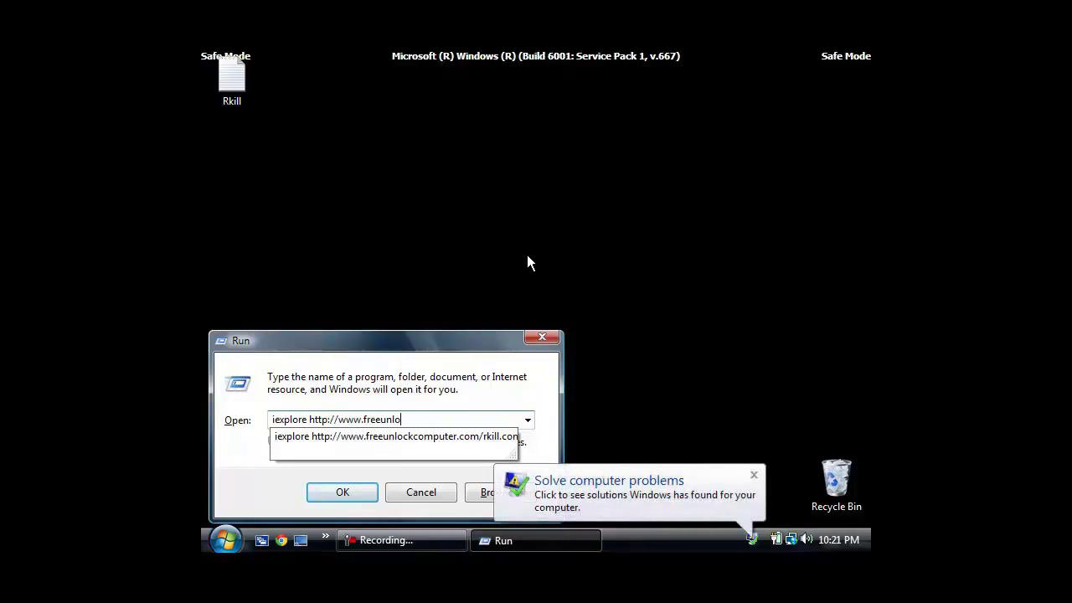
type("ckcomp")
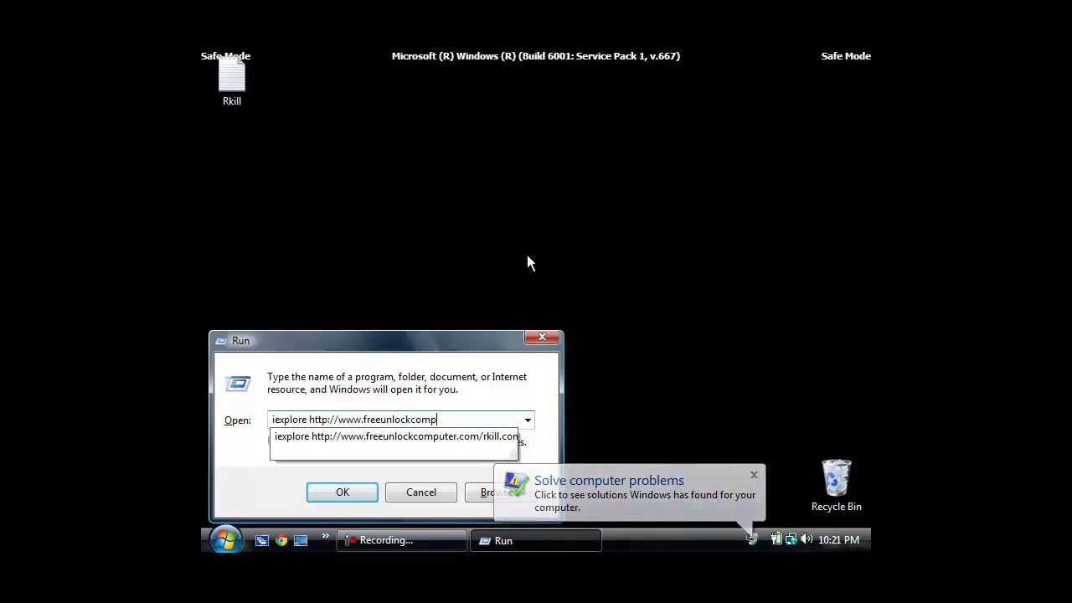
type("uter")
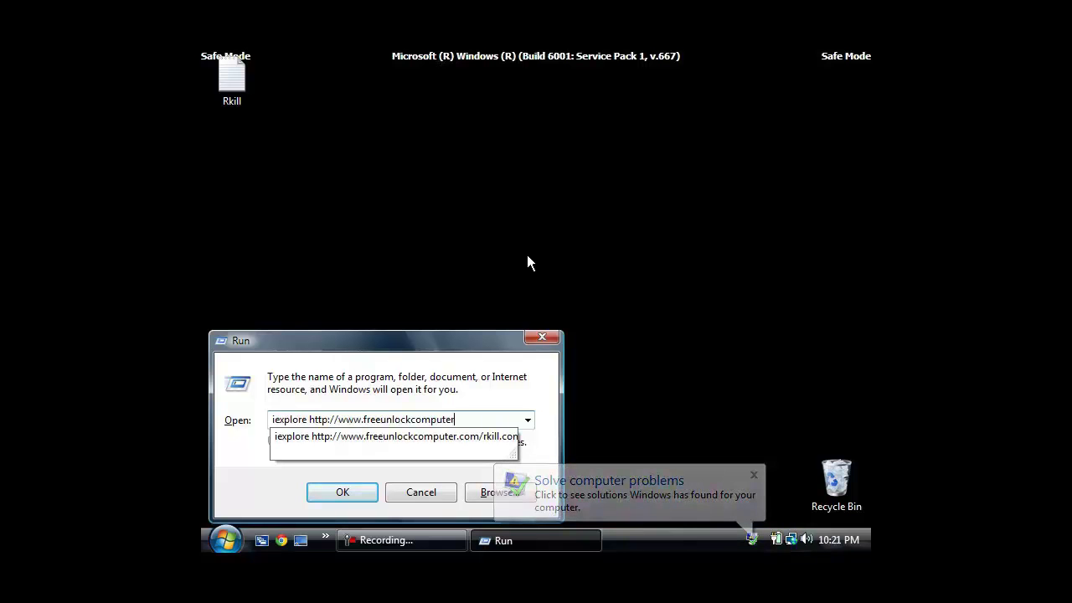
type(".com")
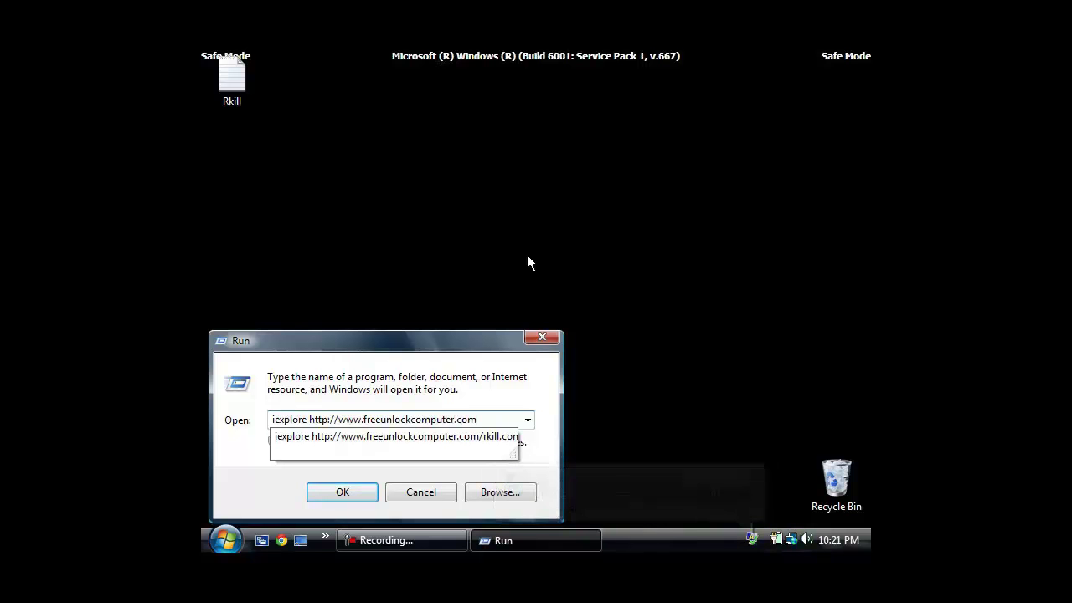
type("/mba")
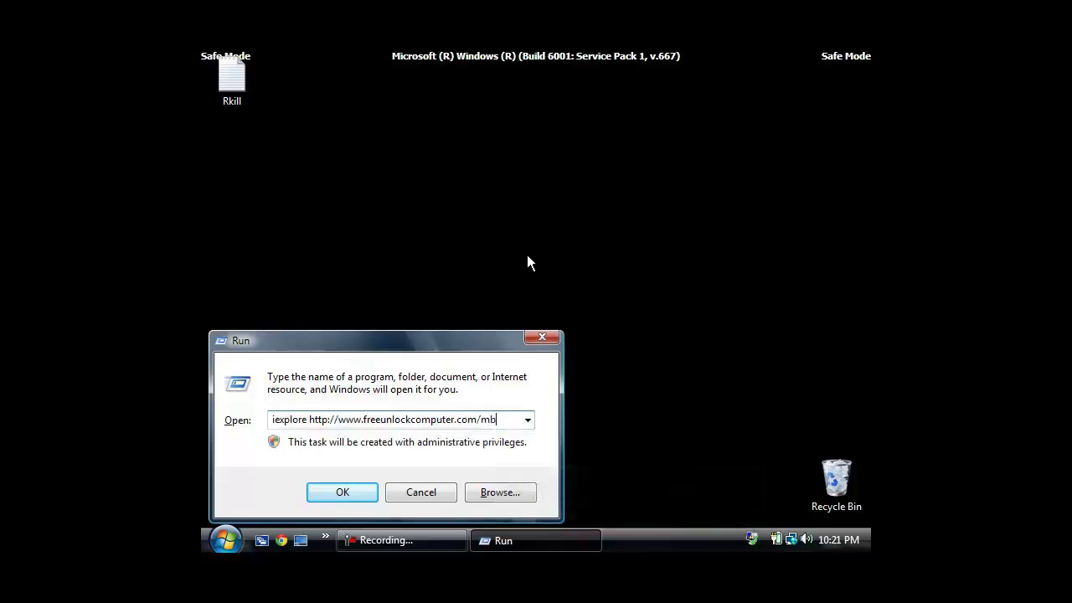
type("m.exe")
key("Return")
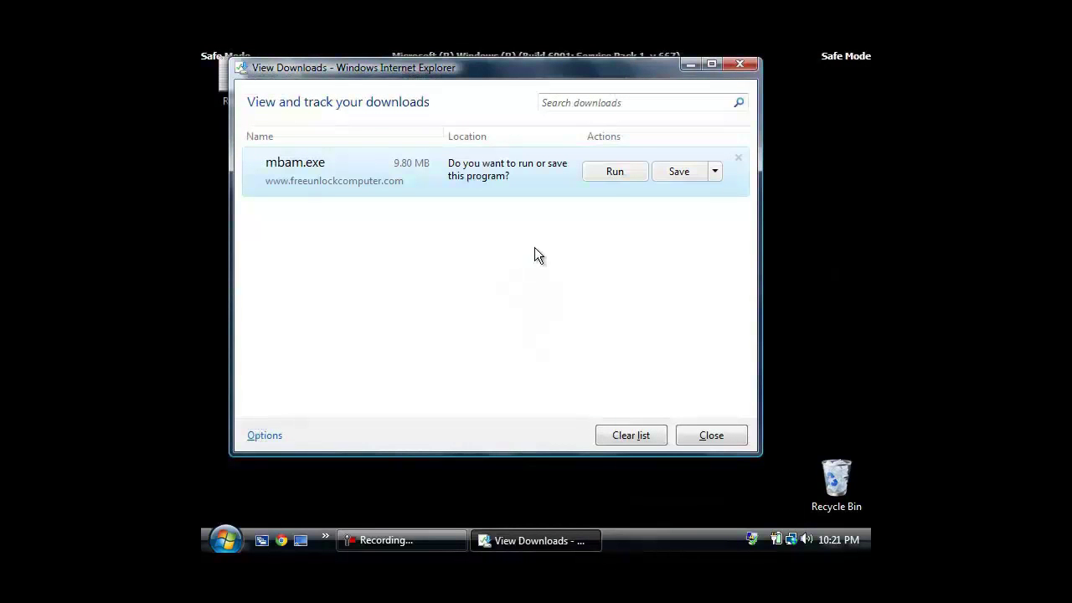
left_click(609, 177)
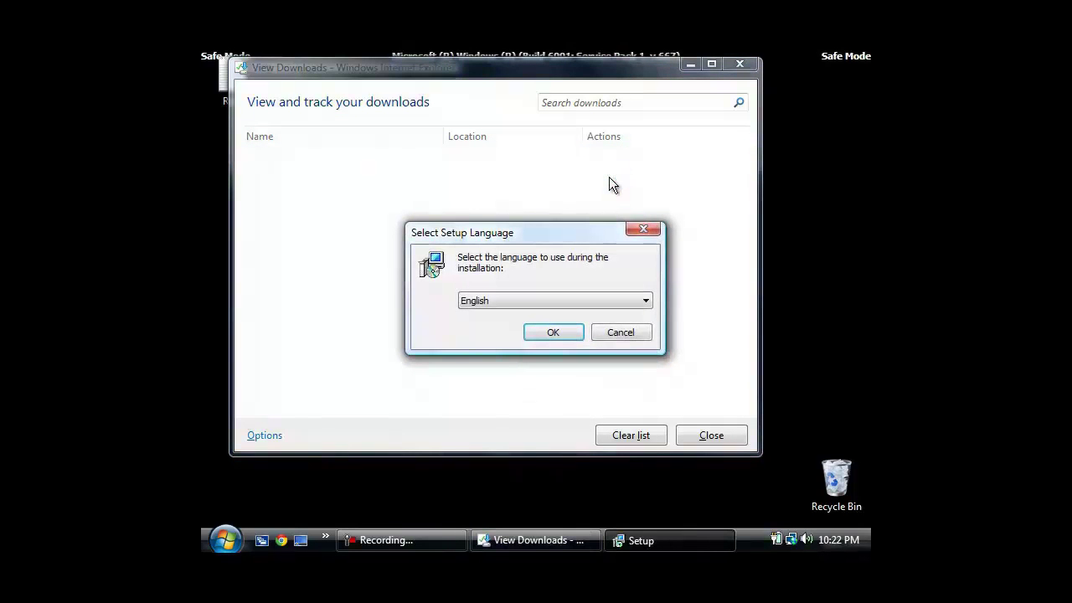
- Start the Malwarebytes Anti-Malware setup in English and accept its license agreement
left_click(552, 333)
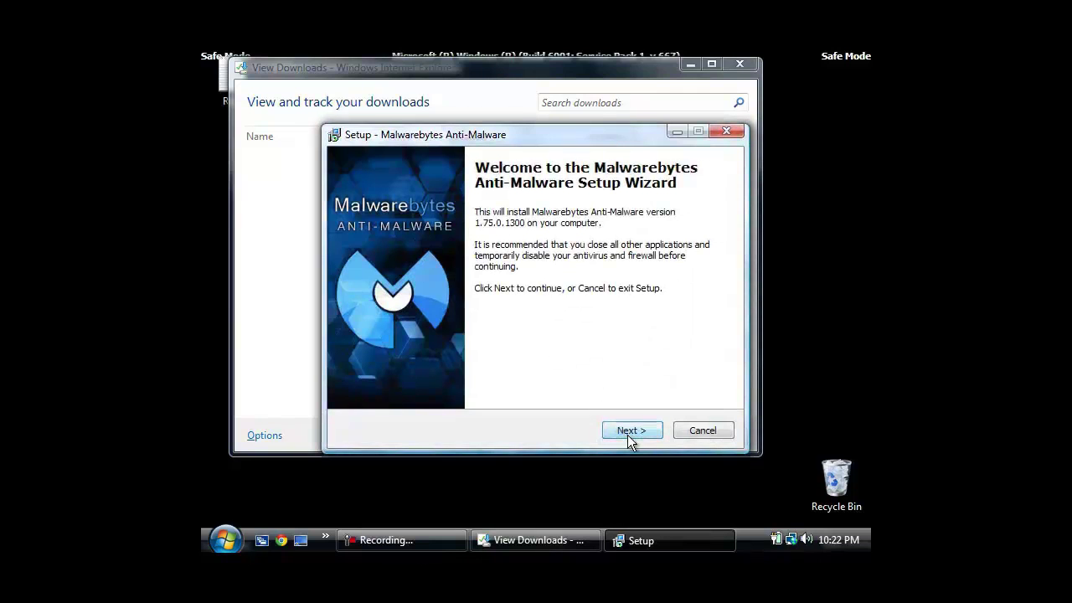
left_click(629, 432)
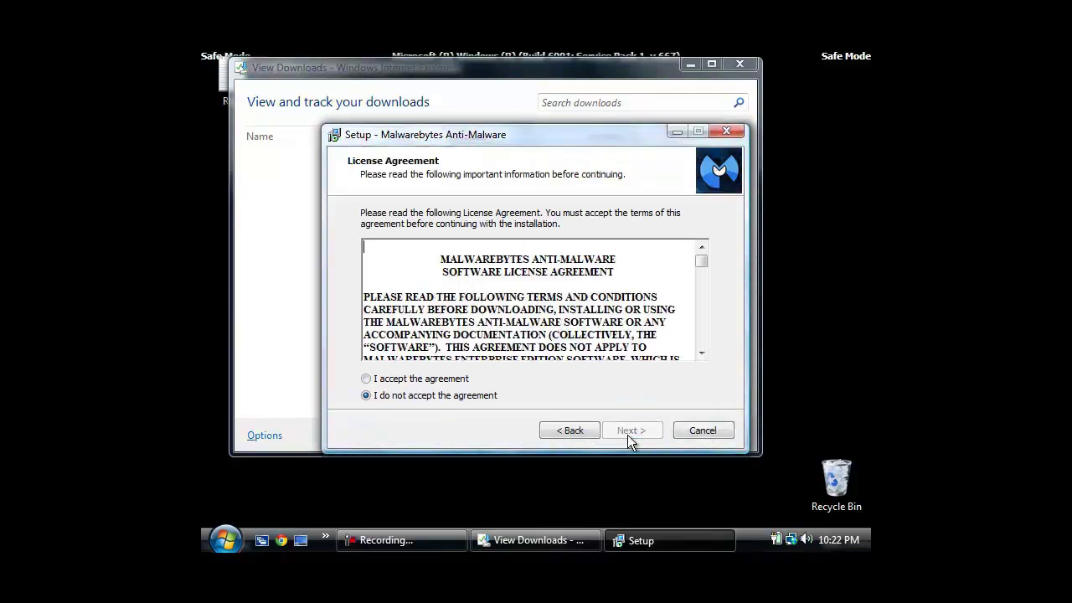
left_click(402, 382)
left_click(619, 430)
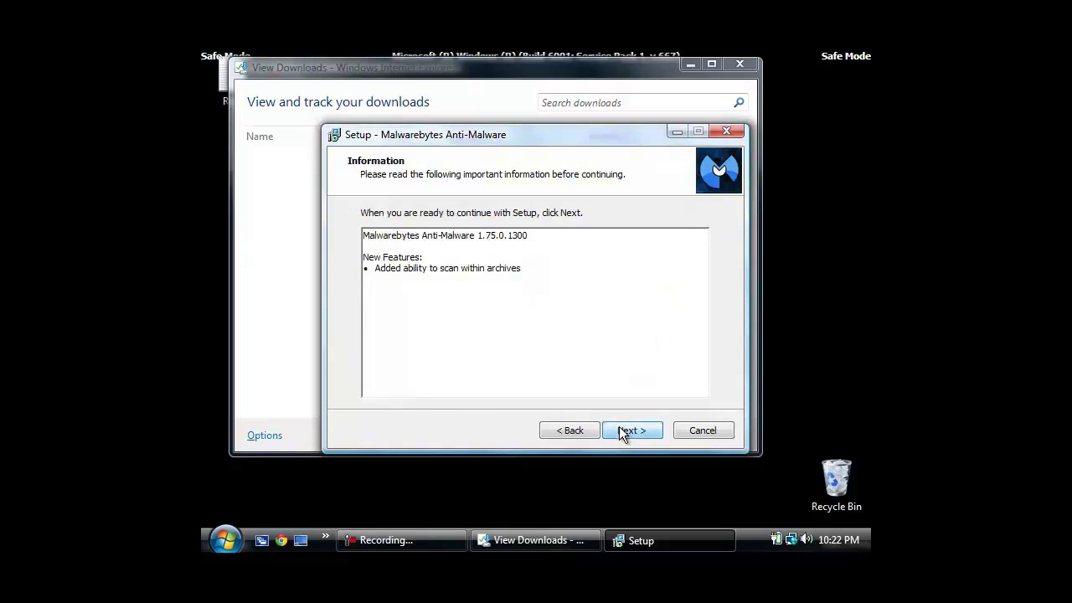
- Install Malwarebytes Anti-Malware with the default location, Start Menu folder and a desktop icon
left_click(619, 431)
left_click(619, 431)
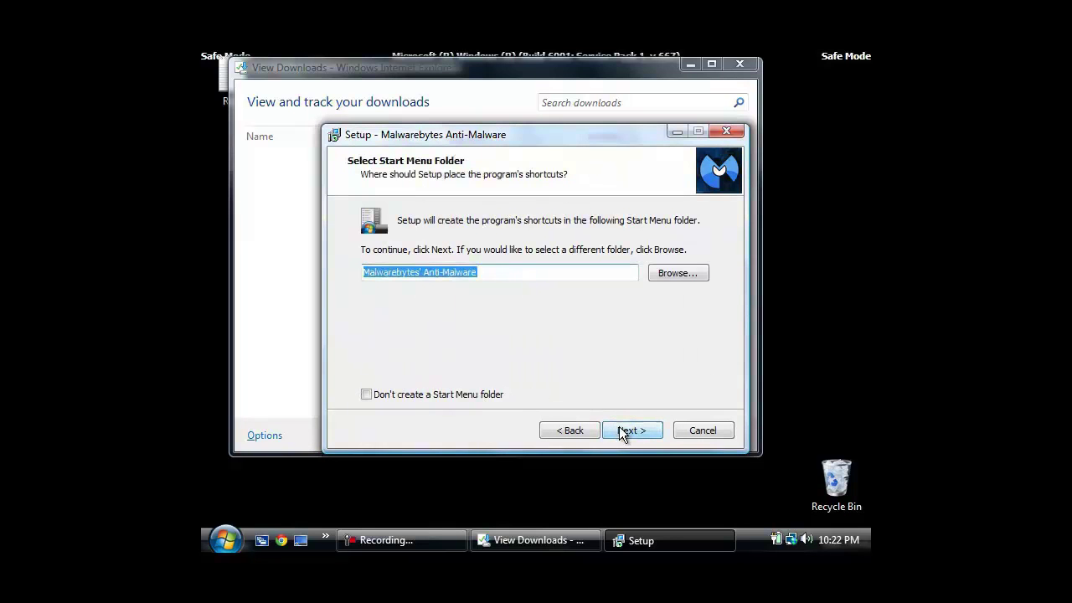
left_click(619, 431)
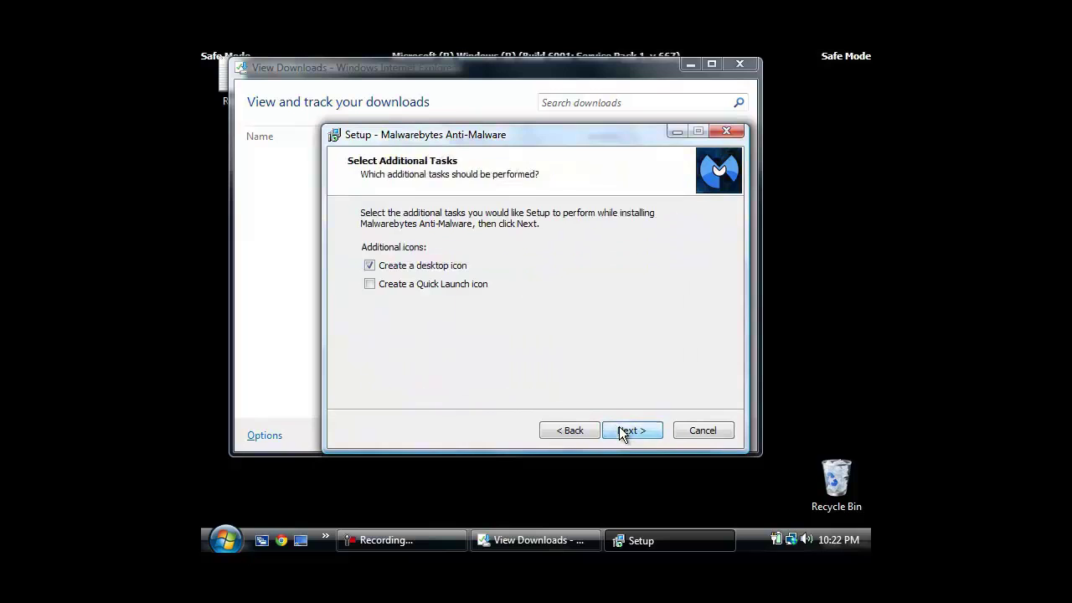
left_click(619, 431)
left_click(619, 429)
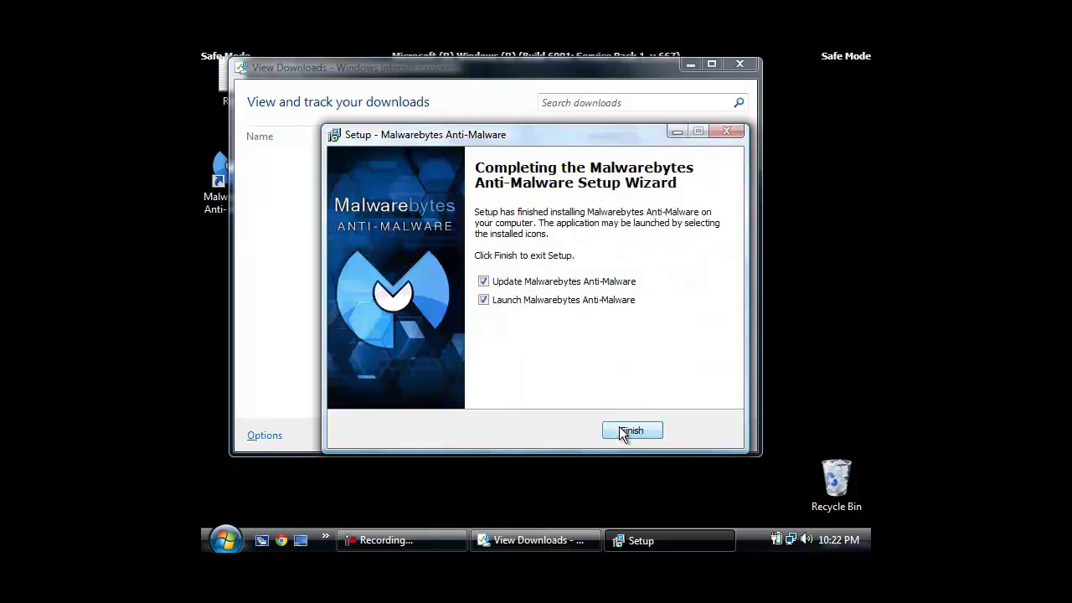
- Finish setup with updating and launching Malwarebytes enabled, close the downloads window and acknowledge the database update
left_click(620, 429)
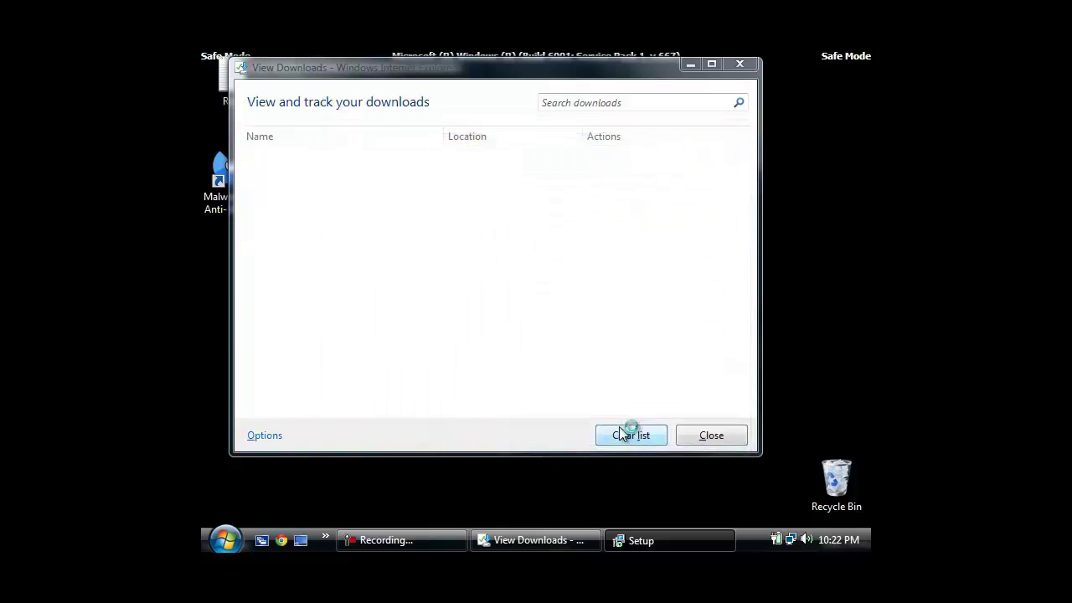
left_click(682, 434)
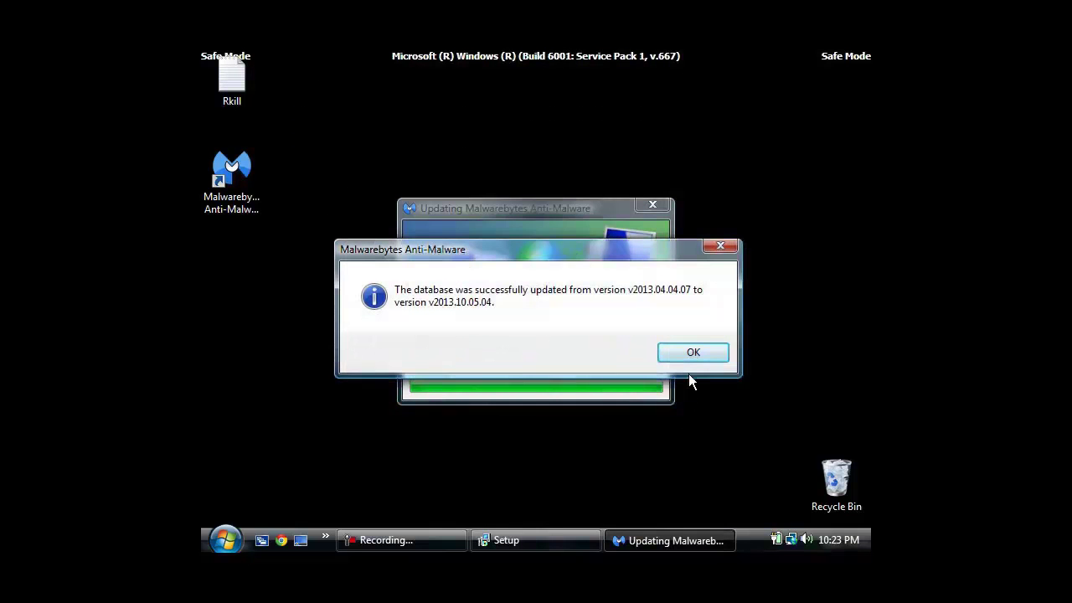
left_click(692, 354)
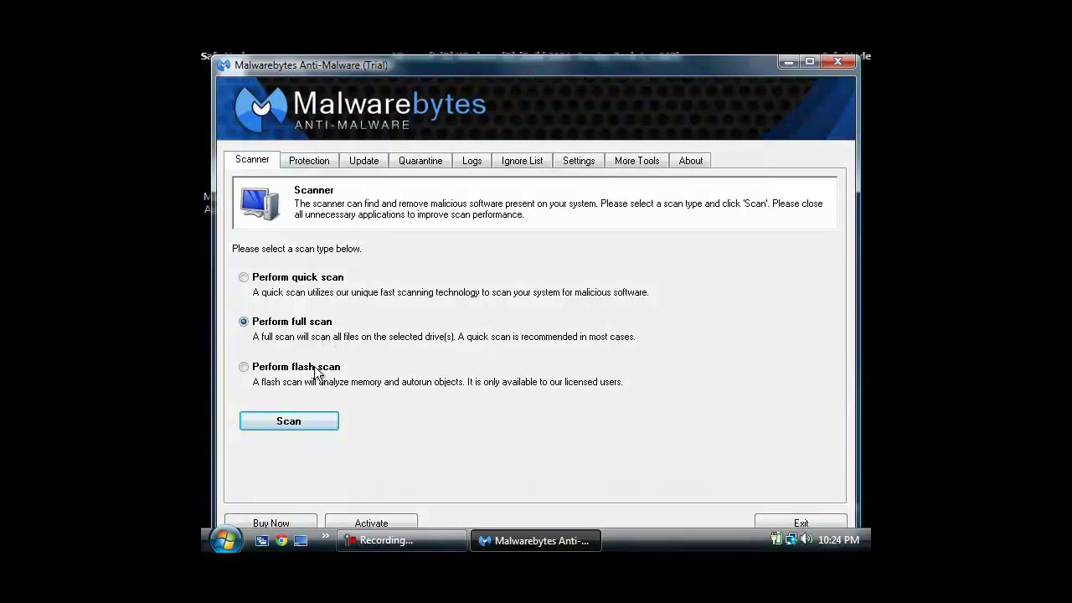
- Run a full Malwarebytes scan of the C:\ drive and dismiss the scan completion message
left_click(291, 421)
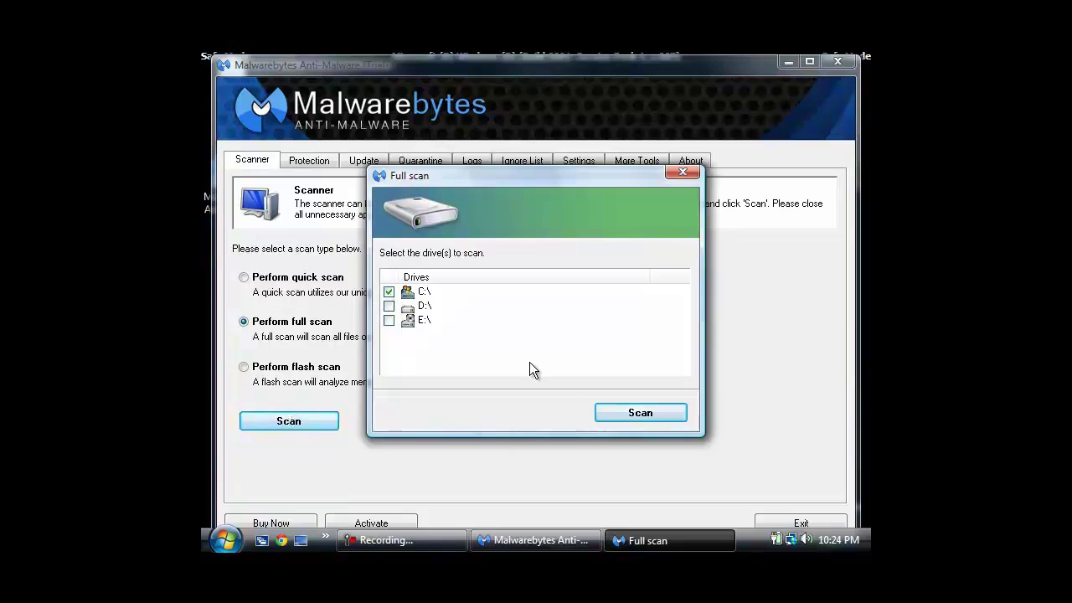
left_click(612, 412)
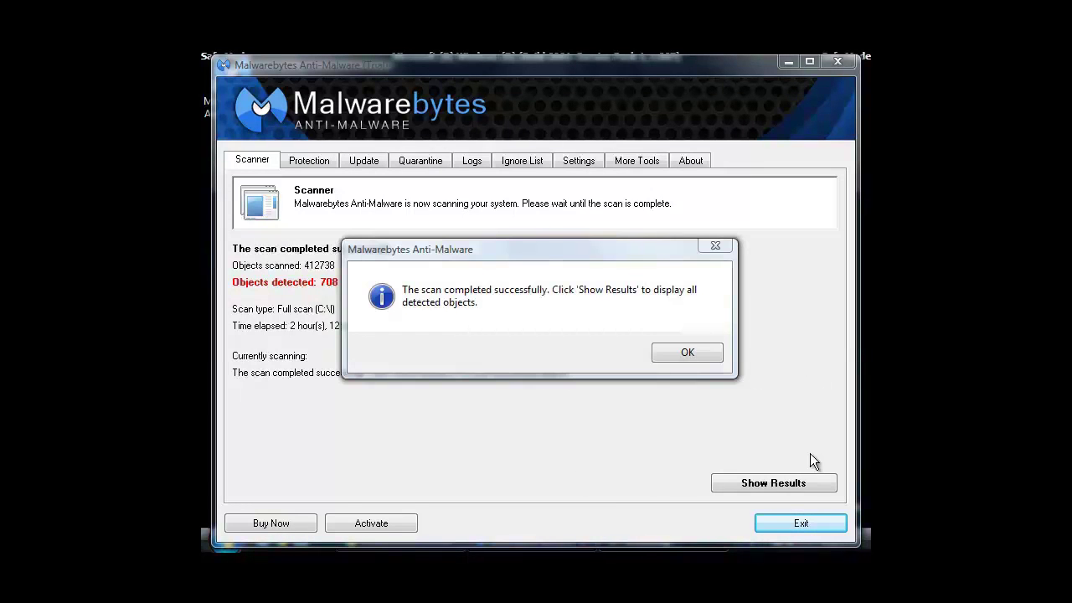
left_click(700, 357)
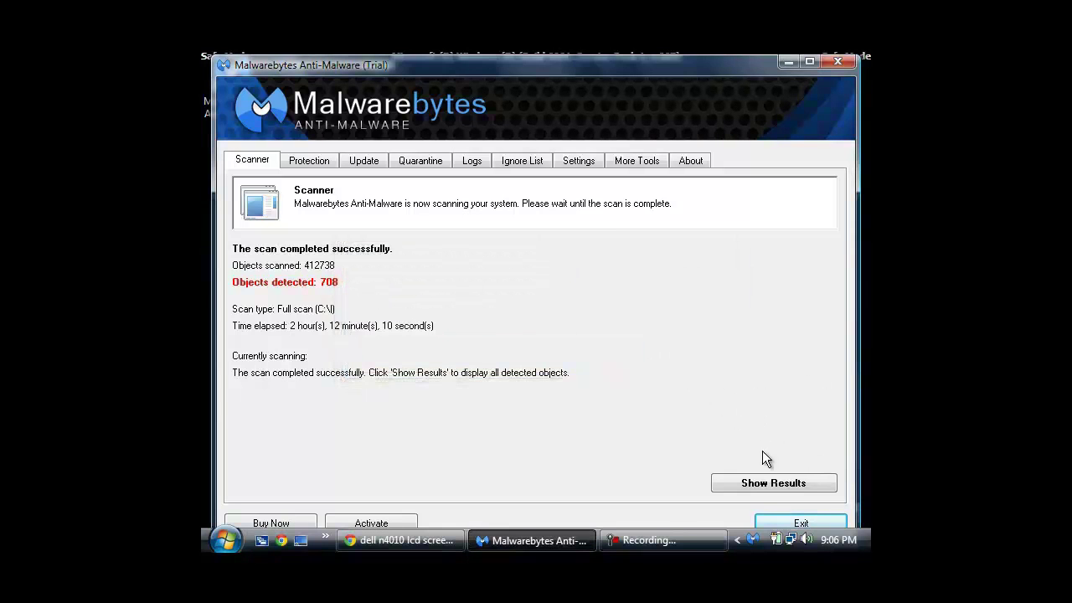
- Show the scan results and tick the unselected PUP.Optional detections one after another for removal, keeping the Trojan entries ticked
left_click(768, 484)
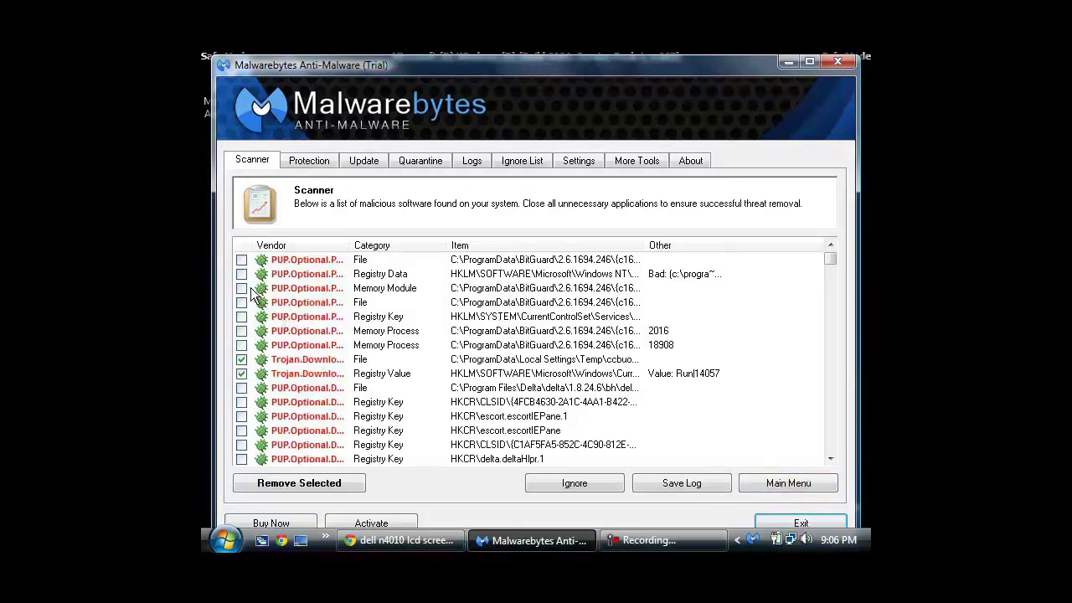
left_click(242, 261)
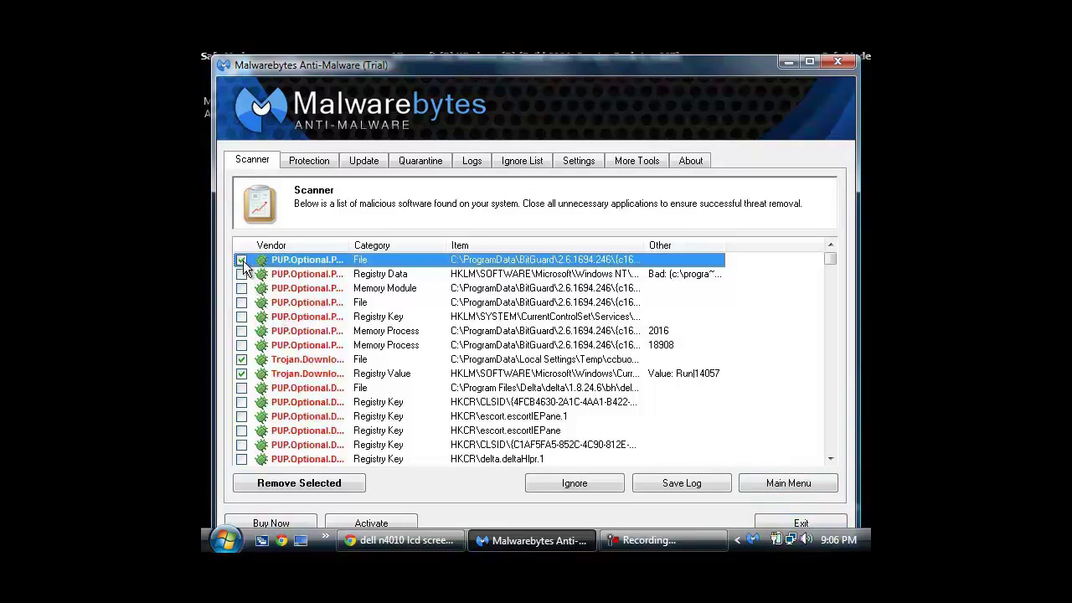
key("Down")
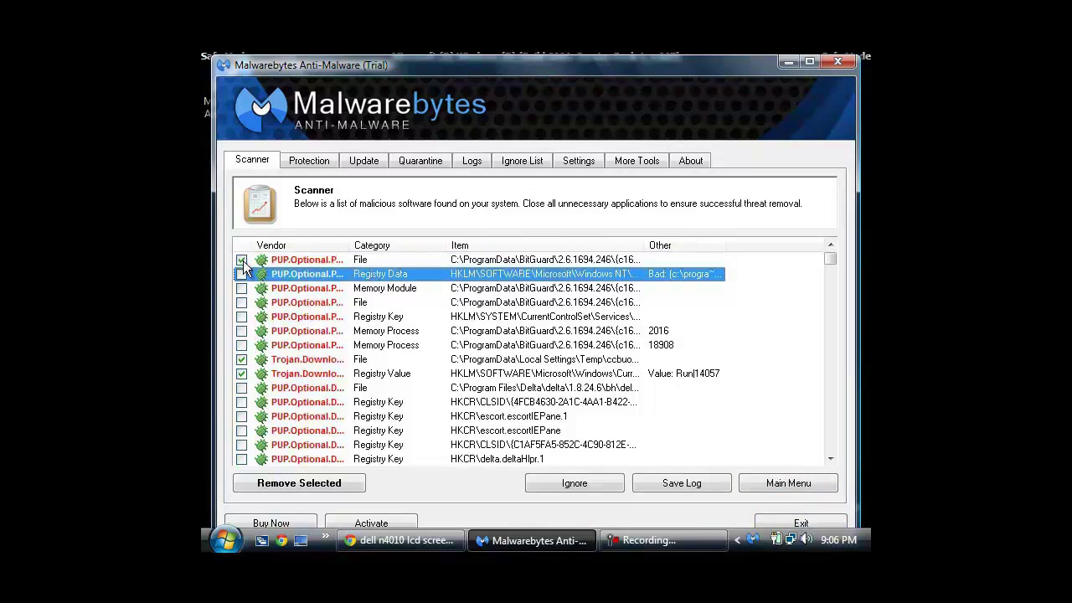
key("space")
key("Down")
key("space")
key("Down")
key("space")
key("Down")
key("space")
key("Down")
key("space")
key("Down")
key("space")
key("Down")
key("space")
key("Down")
key("Down")
key("Up")
key("Up")
key("space")
key("Down")
key("Down")
key("Down")
key("Down")
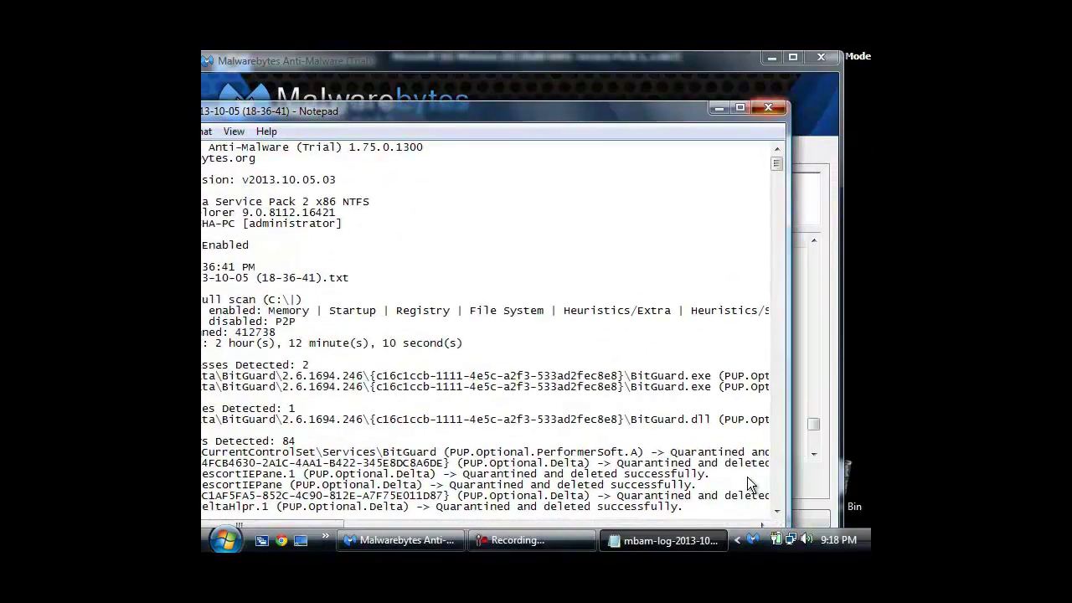
- Close the removal log and agree to restart the computer to finish removing all active threats
key("alt+F4")
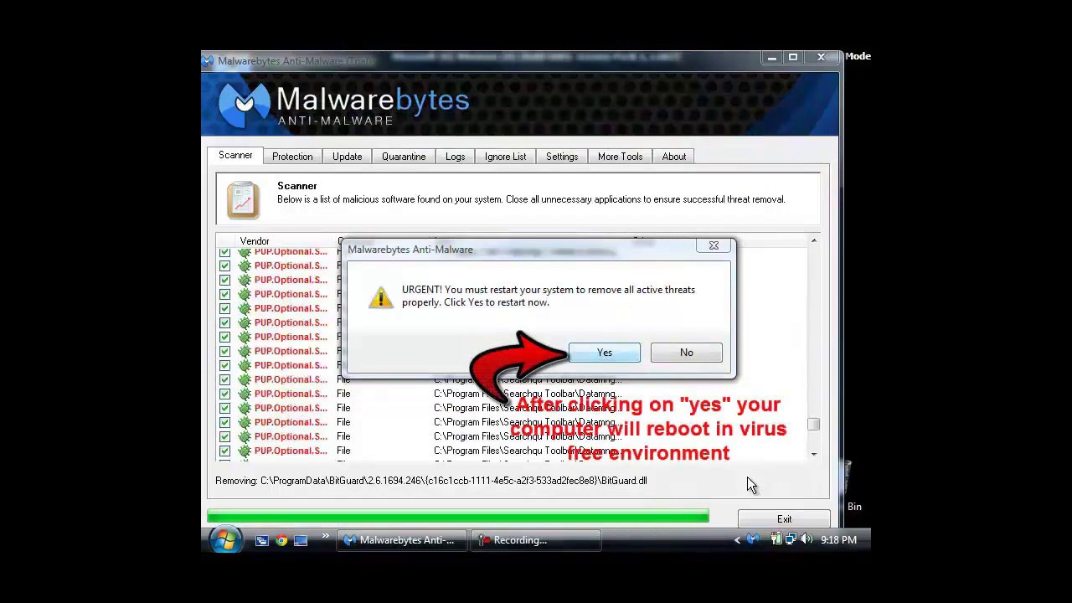
key("Return")
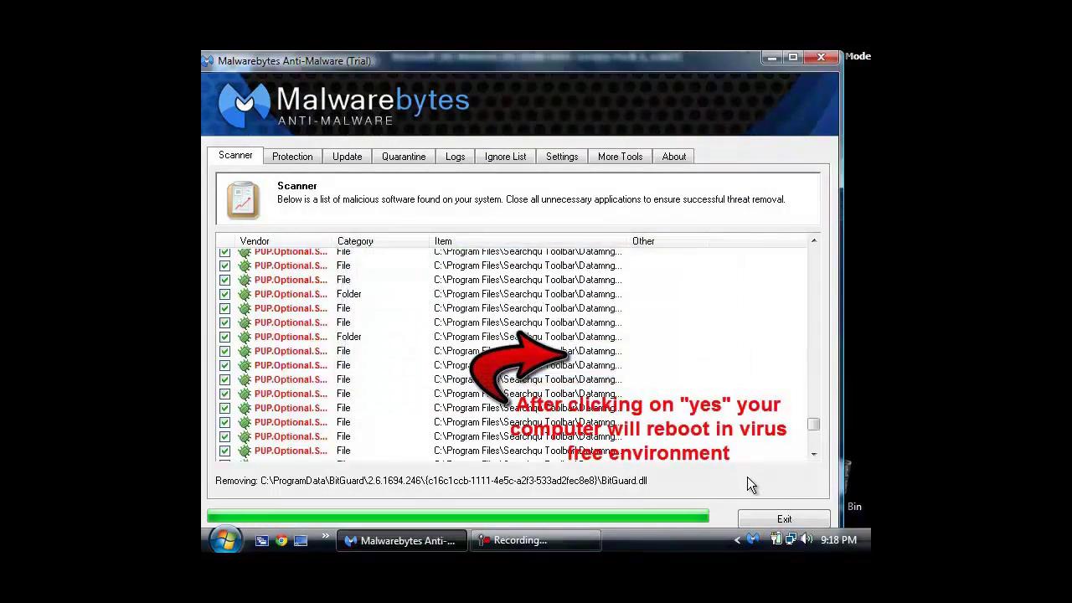